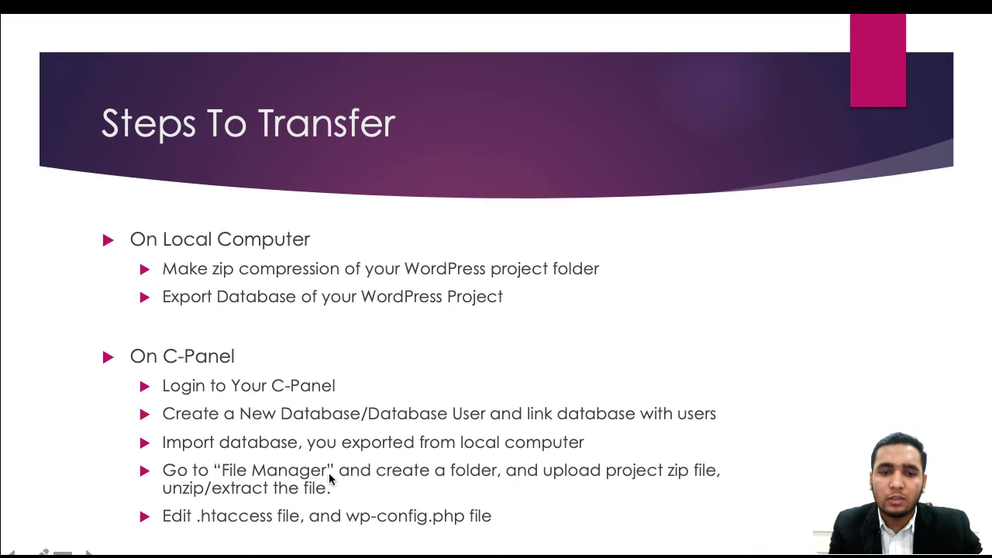
Switch to the cPanel main page in the browser and open File Manager from the Files section.
key(ctrl+Left)
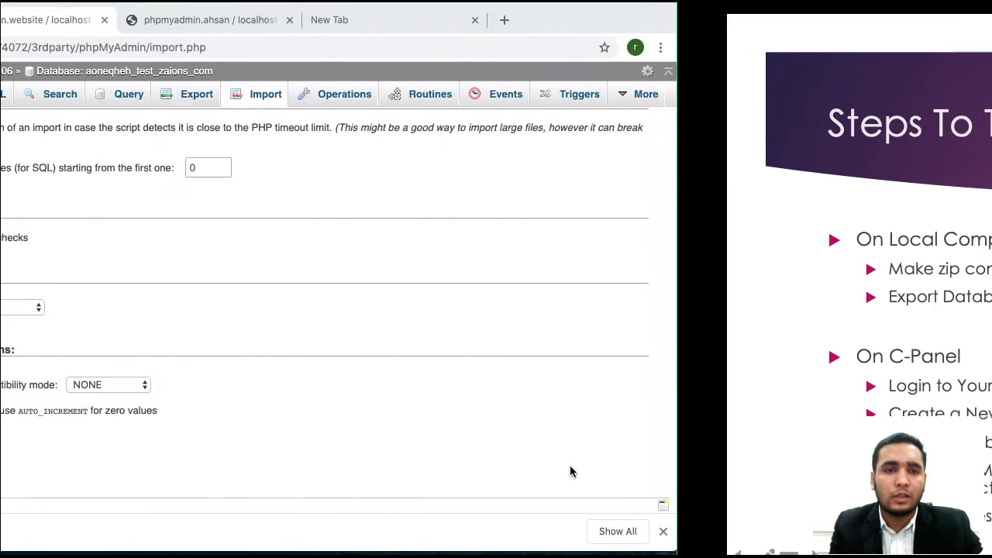
click(148, 20)
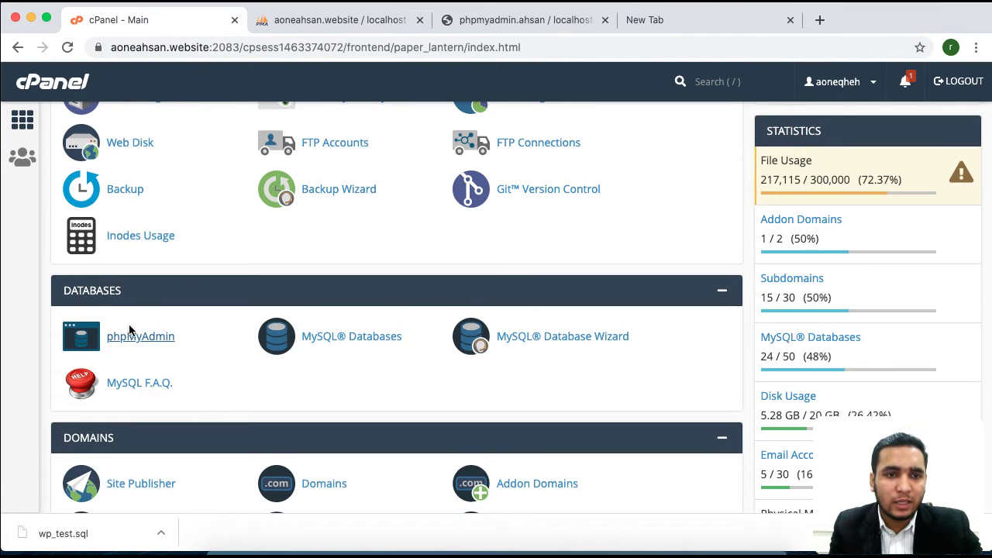
scroll(124, 330, up, 3)
scroll(116, 233, up, 2)
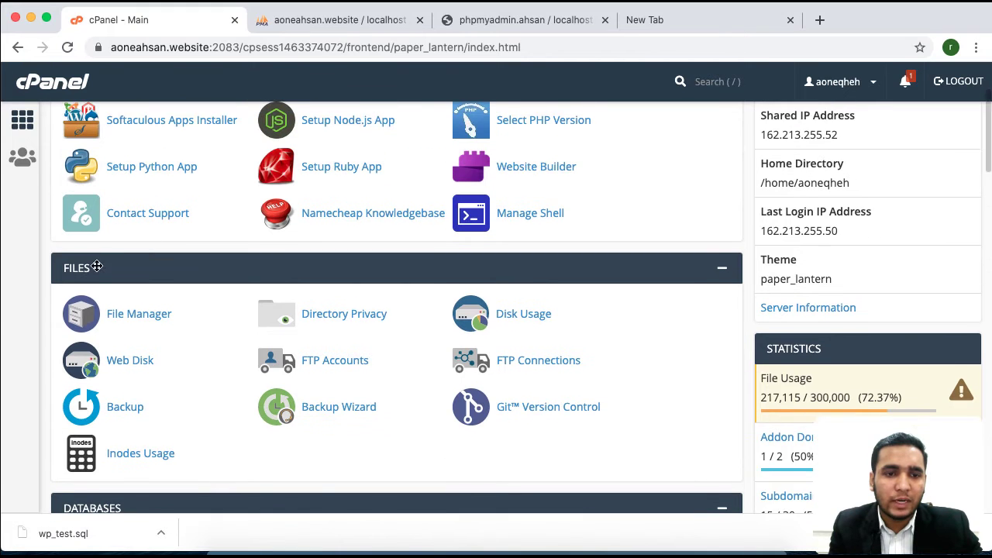
click(121, 316)
click(488, 29)
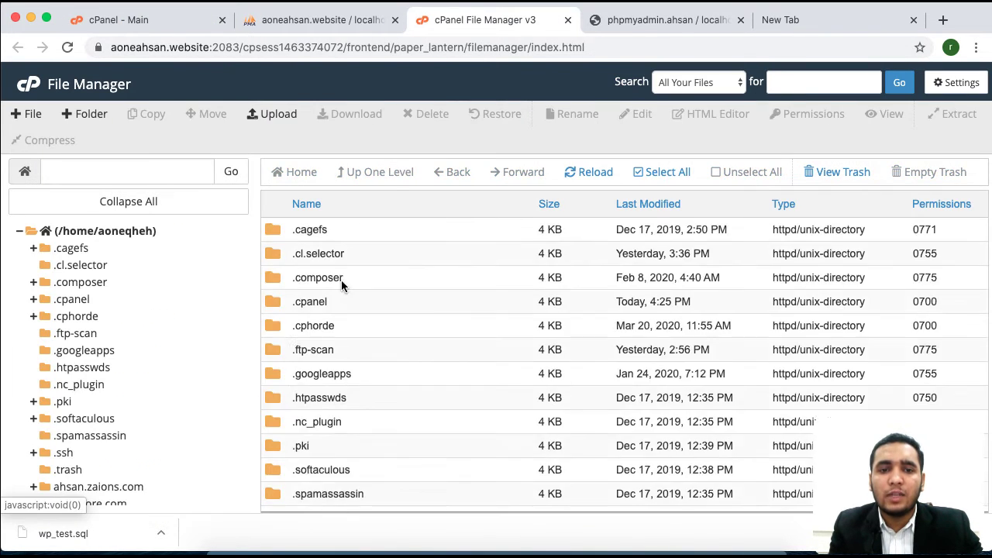
scroll(388, 364, down, 5)
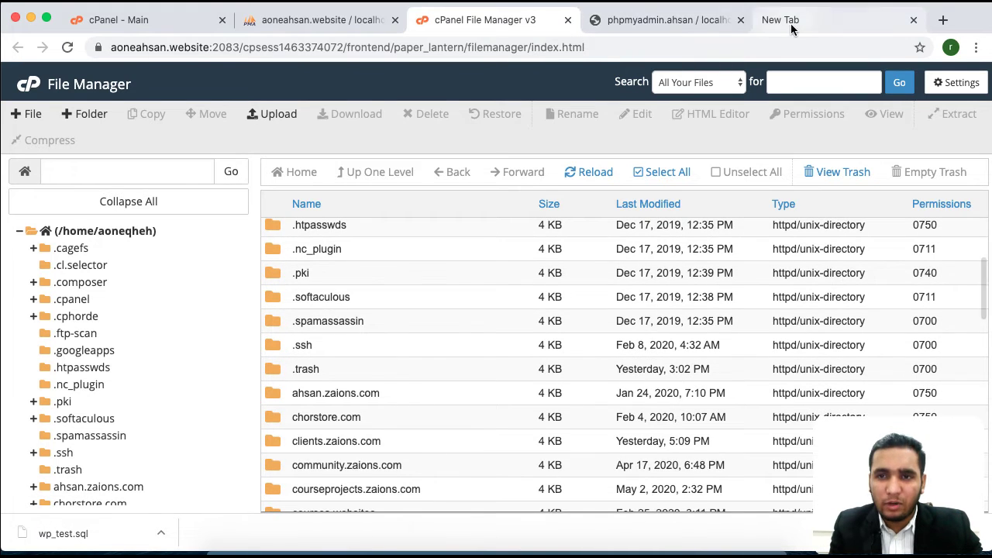
Enter zaions.com as the address in a new browser tab.
click(791, 25)
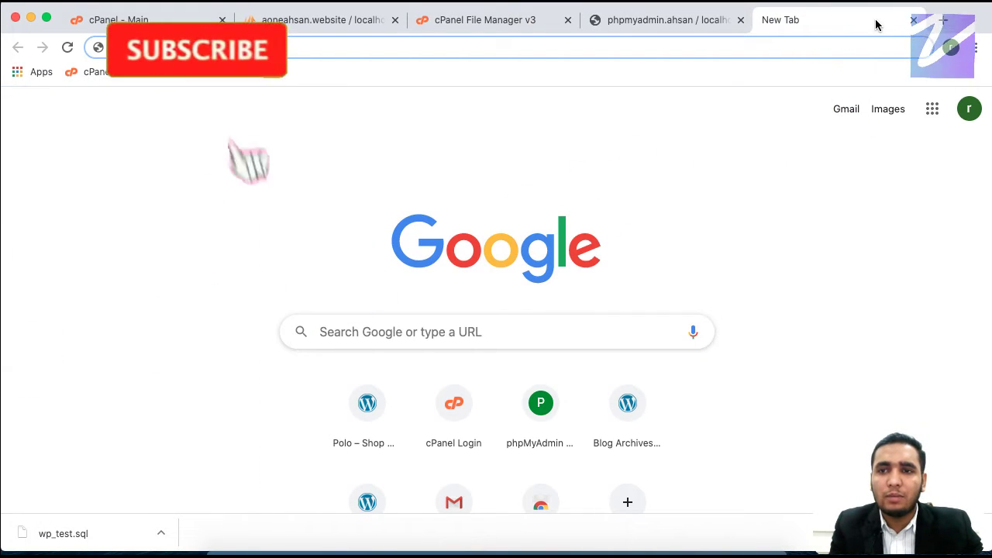
click(943, 22)
text(zaion)
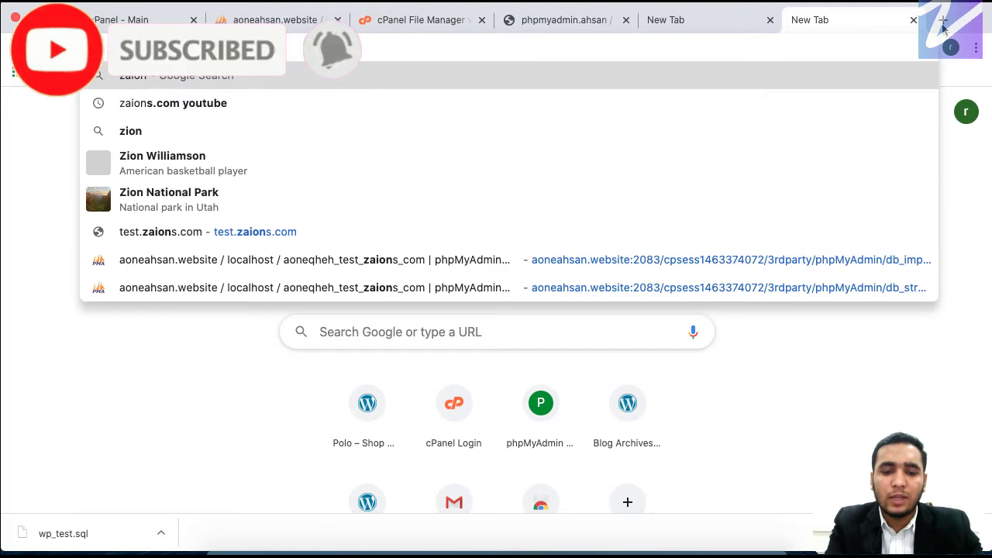
text(s.com)
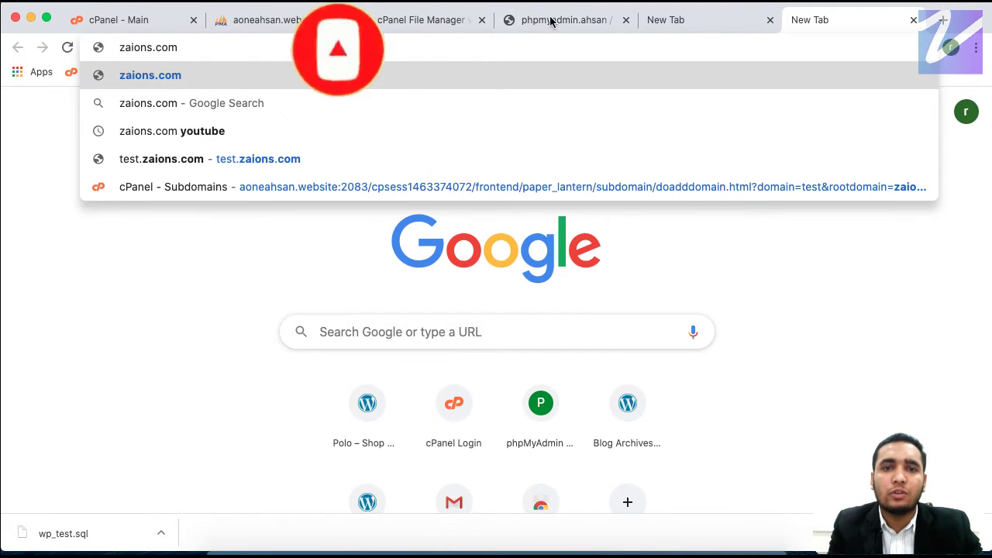
Return to File Manager and look through the domain folders in the home directory.
click(420, 20)
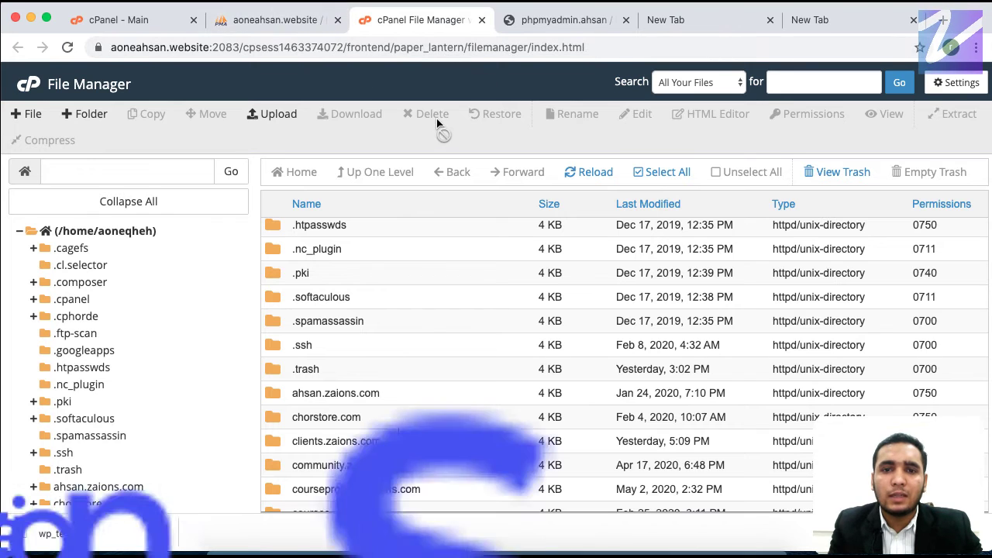
scroll(375, 364, down, 2)
scroll(376, 361, down, 3)
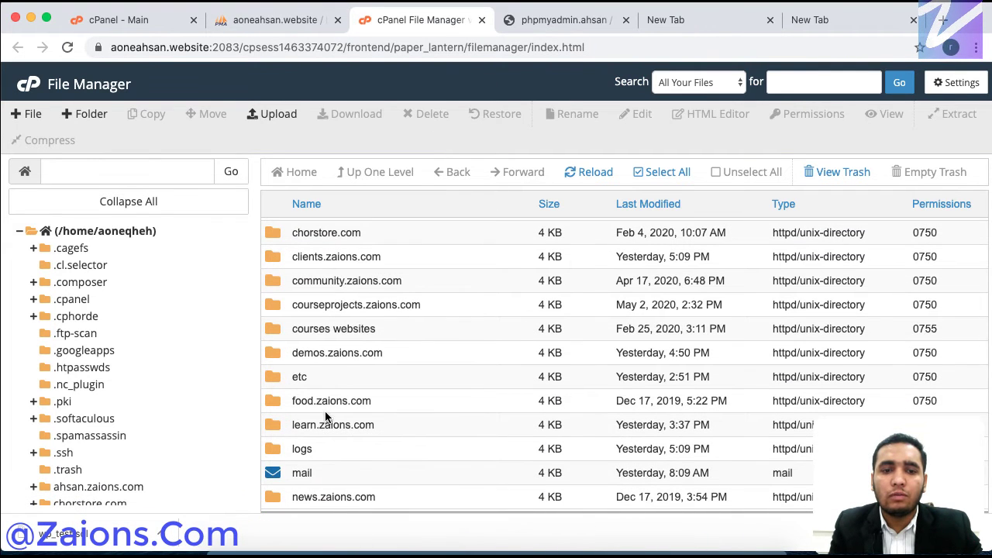
scroll(333, 409, down, 4)
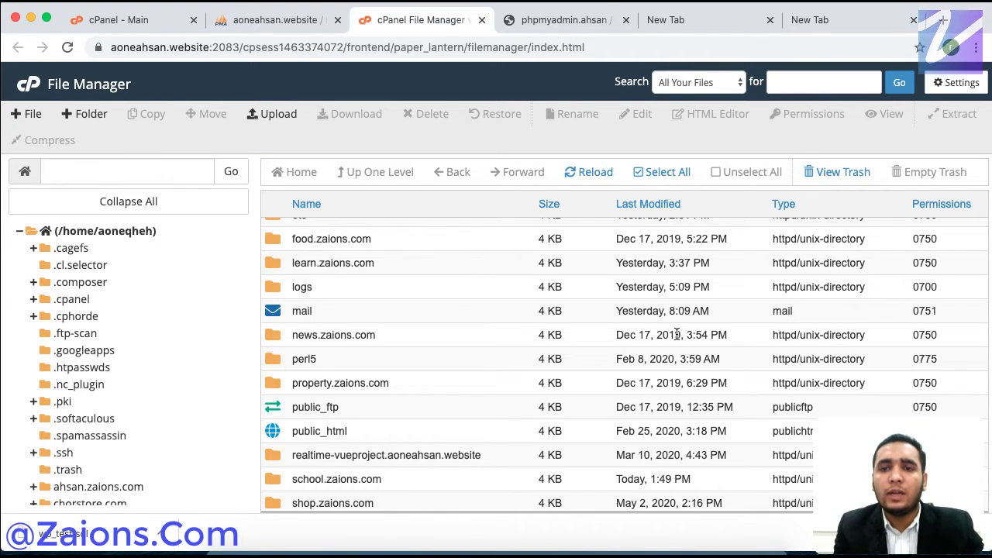
Switch to Finder, view the local woocommerce-course-project folder, and return to the browser.
key(super+Tab)
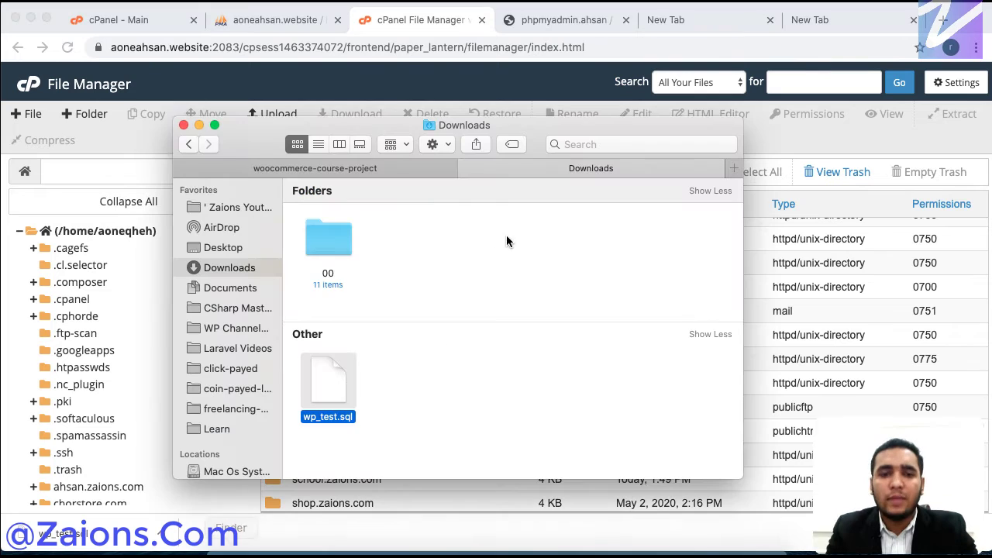
click(377, 168)
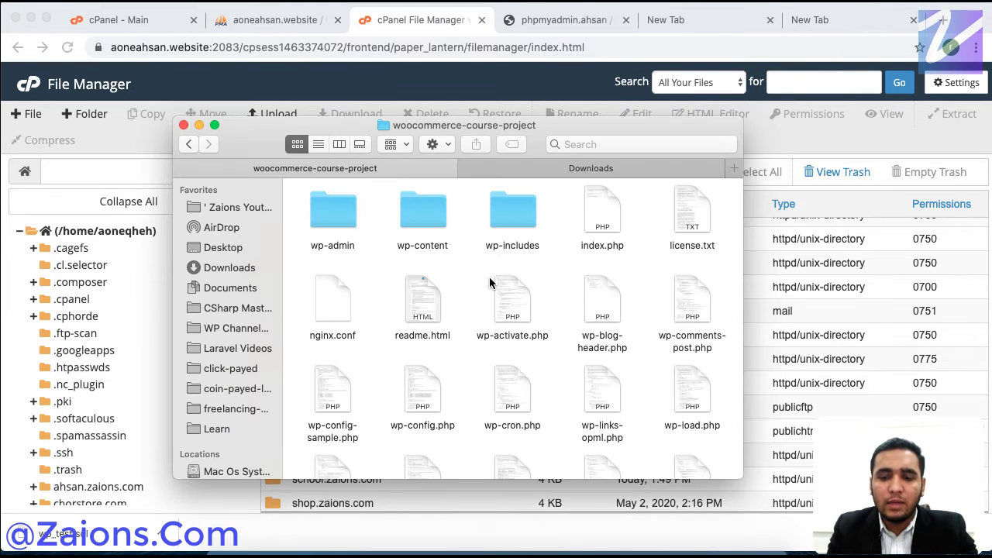
key(super+Up)
key(super+Tab)
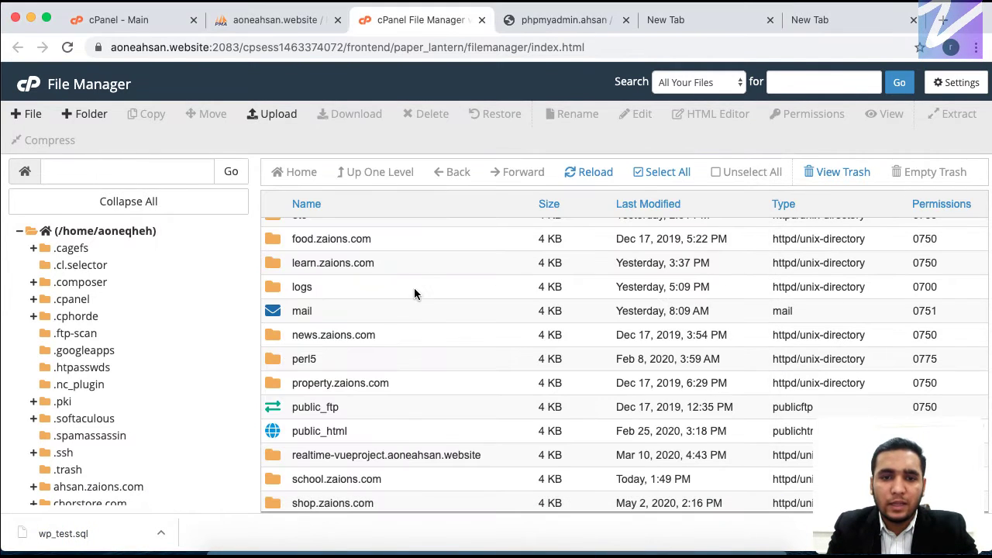
Find the test.zaions.com folder in the home directory and open it to view its contents.
scroll(414, 291, up, 2)
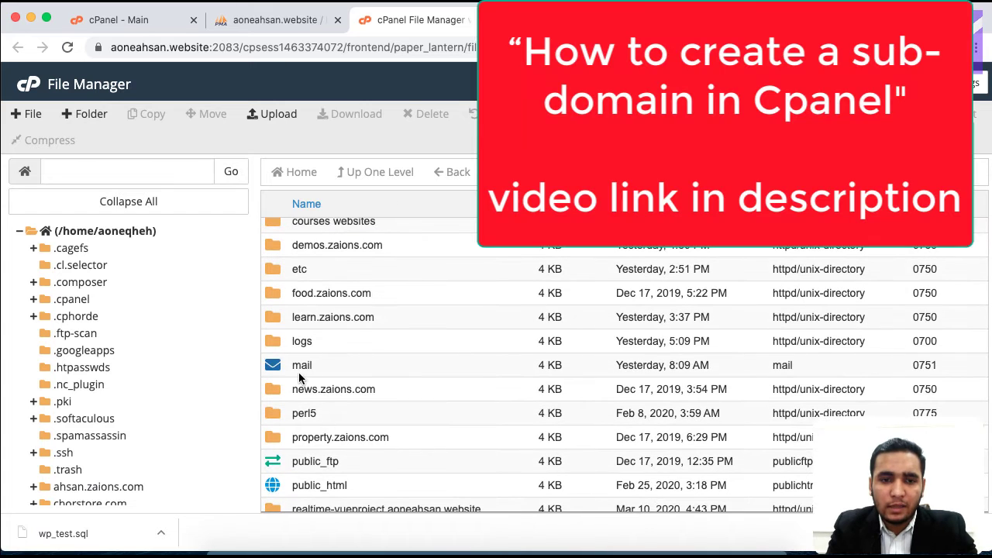
scroll(366, 267, up, 3)
scroll(351, 349, down, 10)
double_click(402, 390)
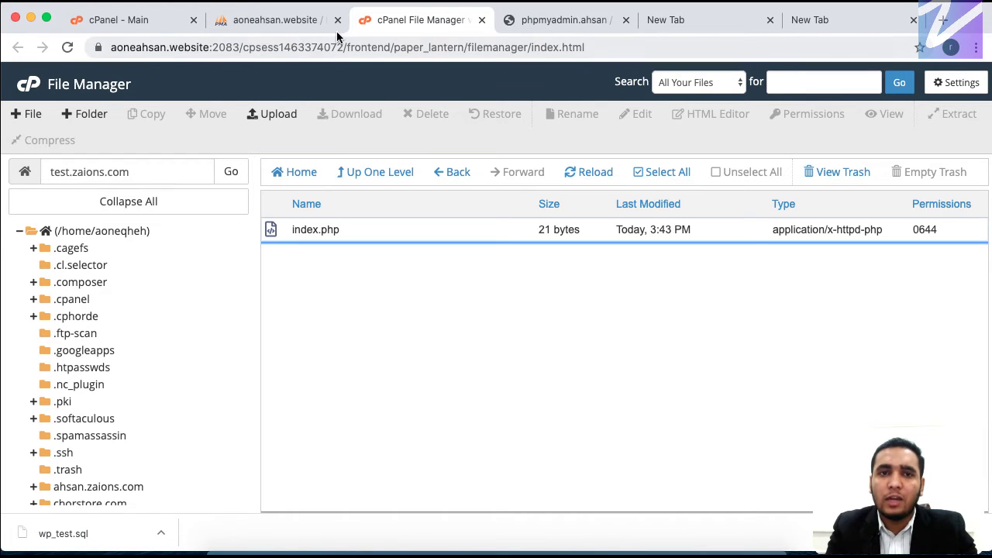
Go up to the home directory and examine the public_html folder as the main domain's location.
click(379, 175)
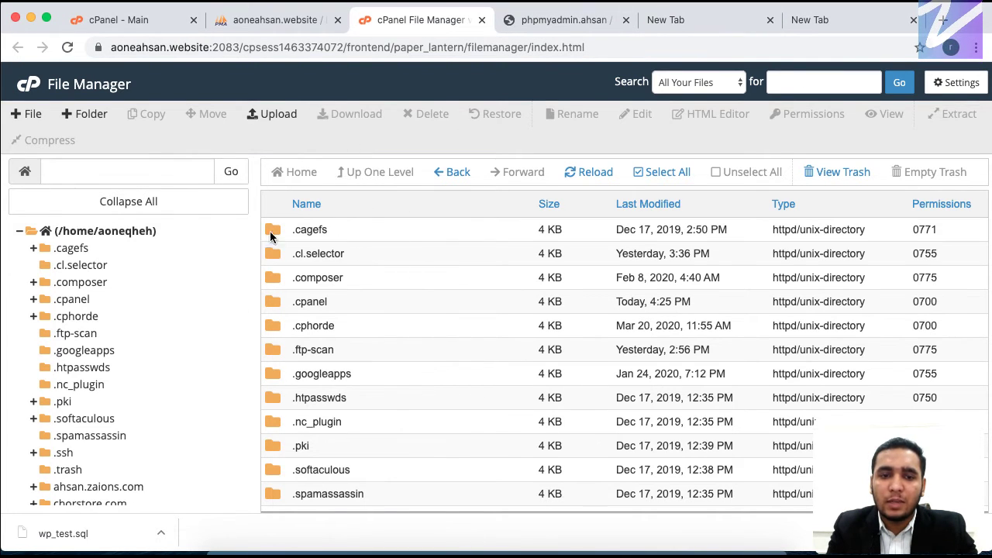
scroll(341, 460, down, 5)
scroll(320, 484, down, 5)
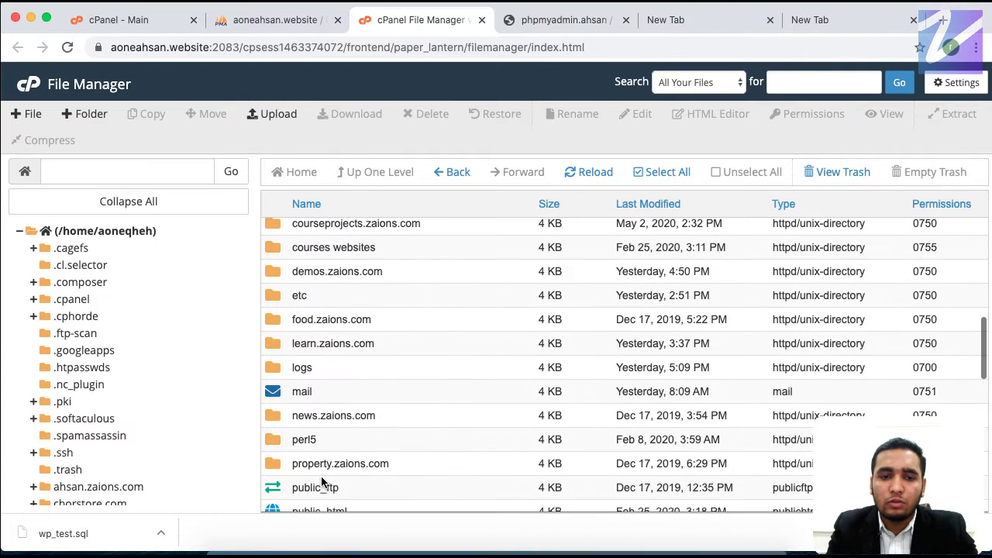
scroll(330, 464, down, 3)
double_click(388, 348)
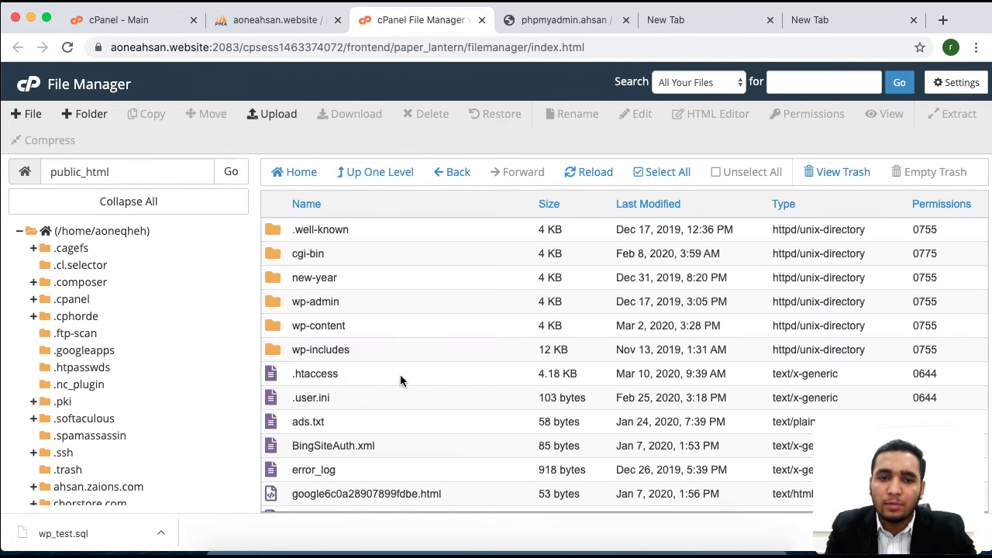
click(853, 23)
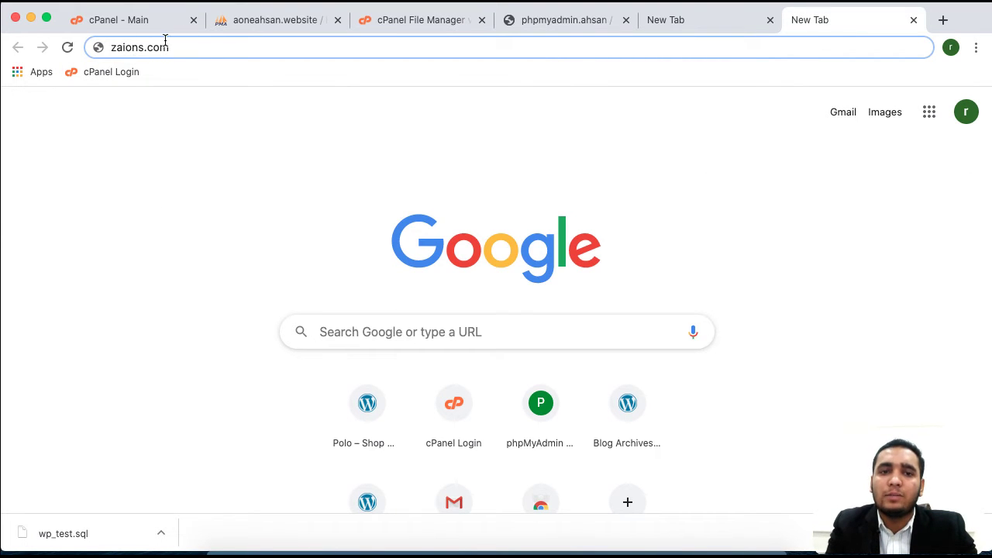
click(446, 22)
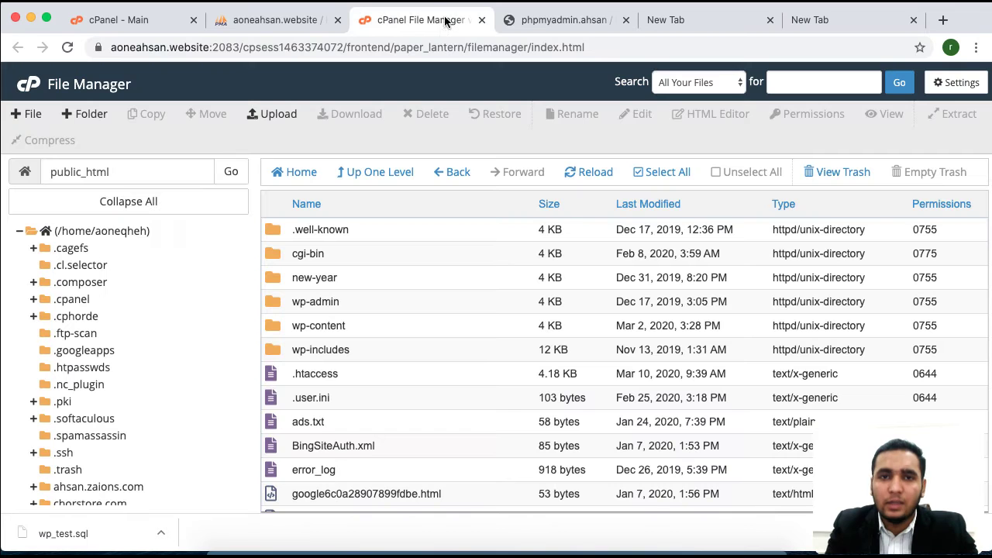
Go up to the home directory and reopen the test.zaions.com folder.
click(366, 174)
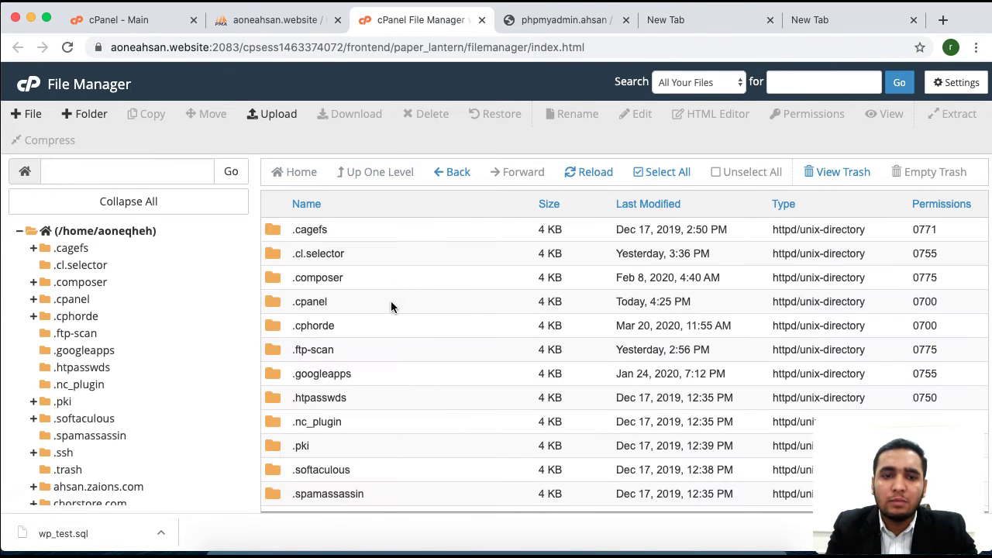
scroll(386, 493, down, 15)
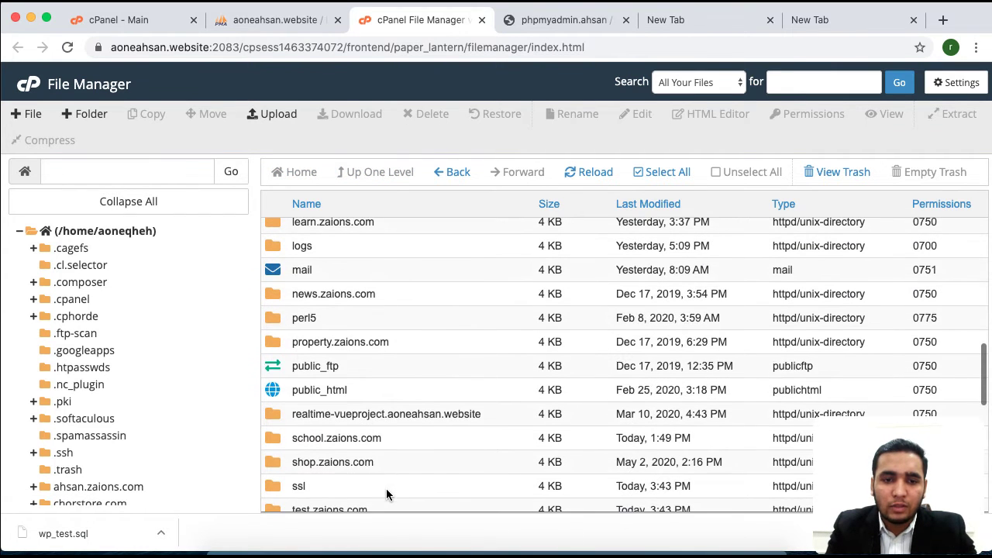
scroll(386, 493, down, 5)
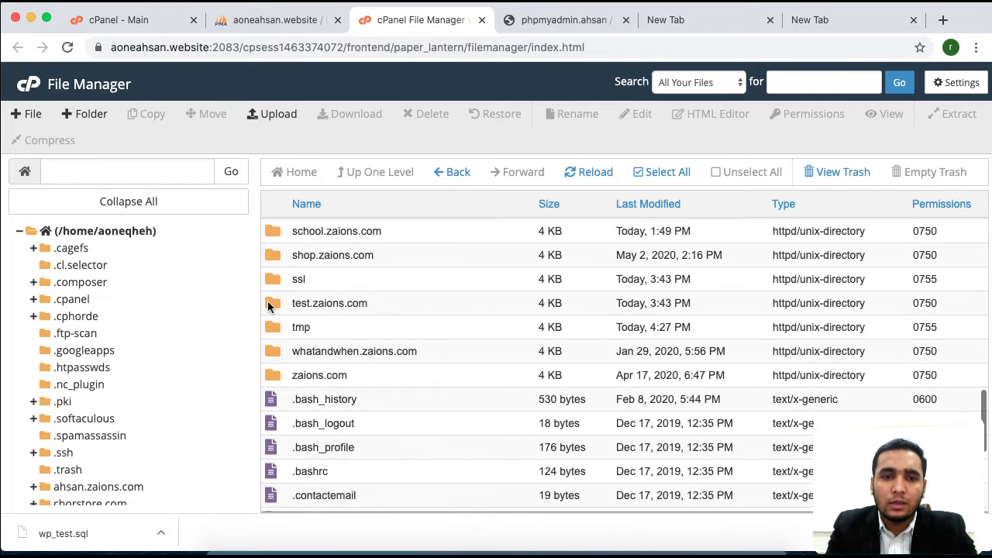
double_click(417, 308)
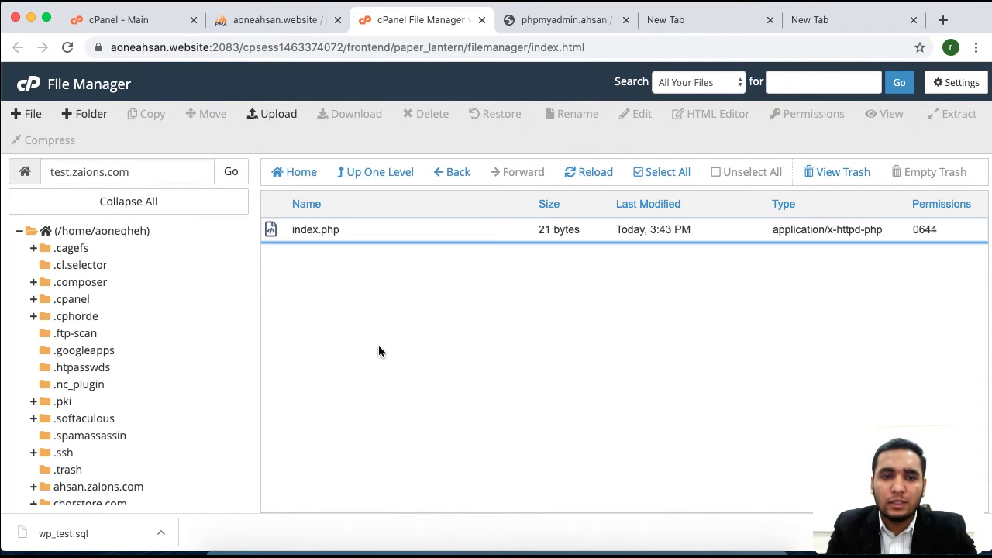
Upload woocommerce-course-project.zip from the local WP Channel-courses folder to test.zaions.com and return to the folder's file list.
click(274, 115)
click(496, 332)
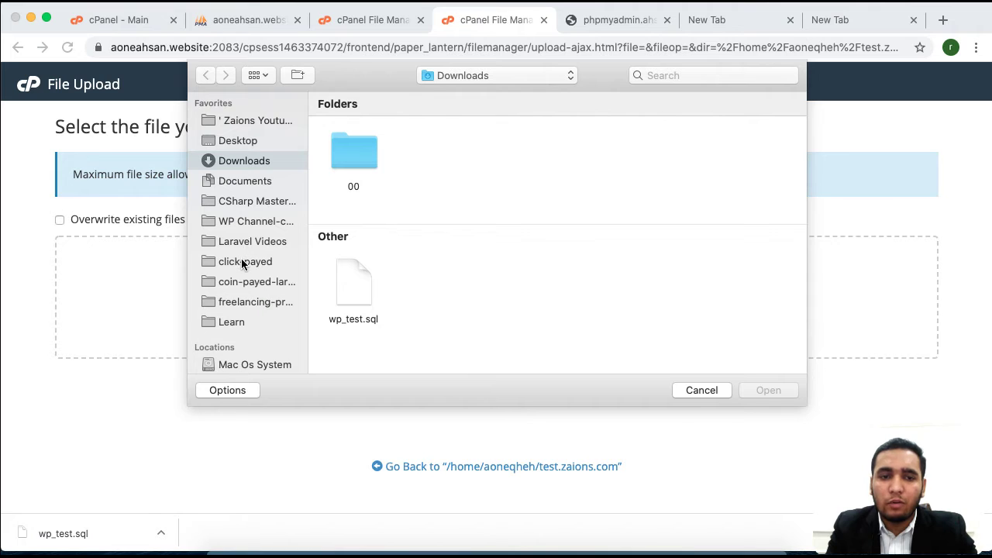
click(253, 222)
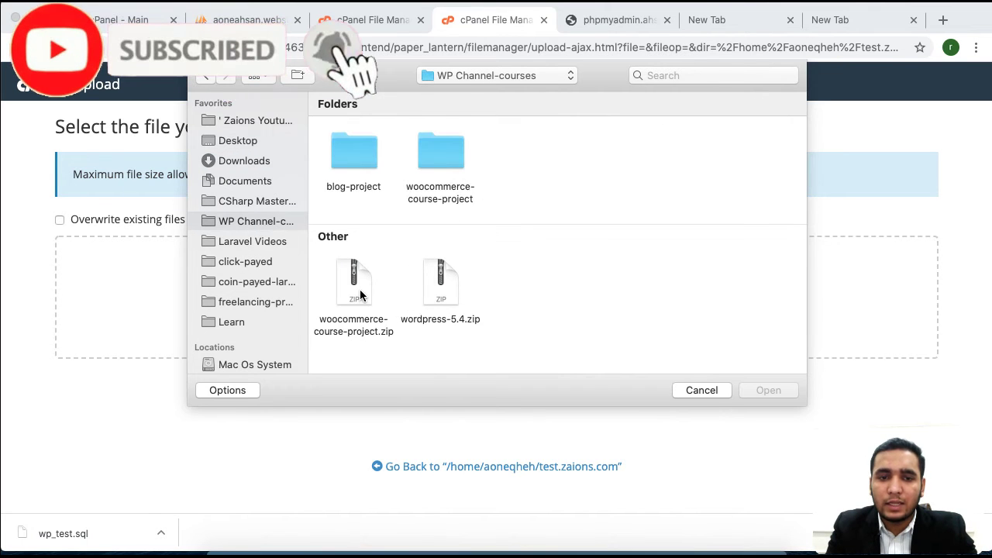
double_click(355, 283)
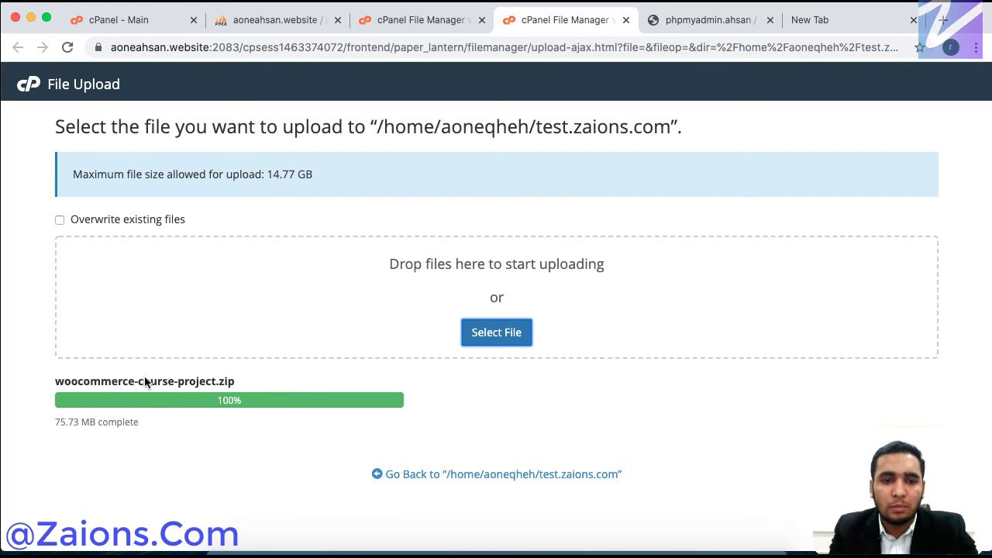
click(518, 476)
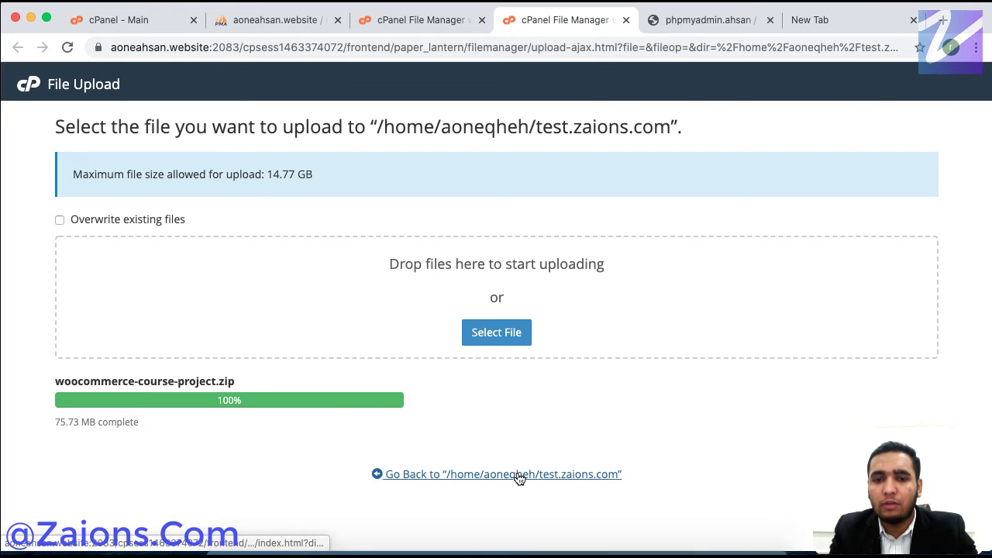
key(super+w)
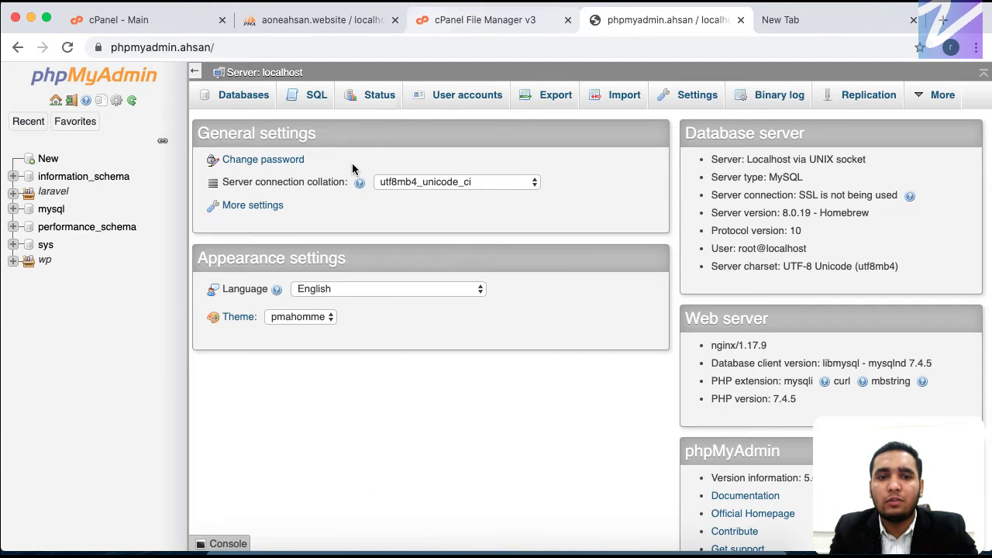
click(469, 23)
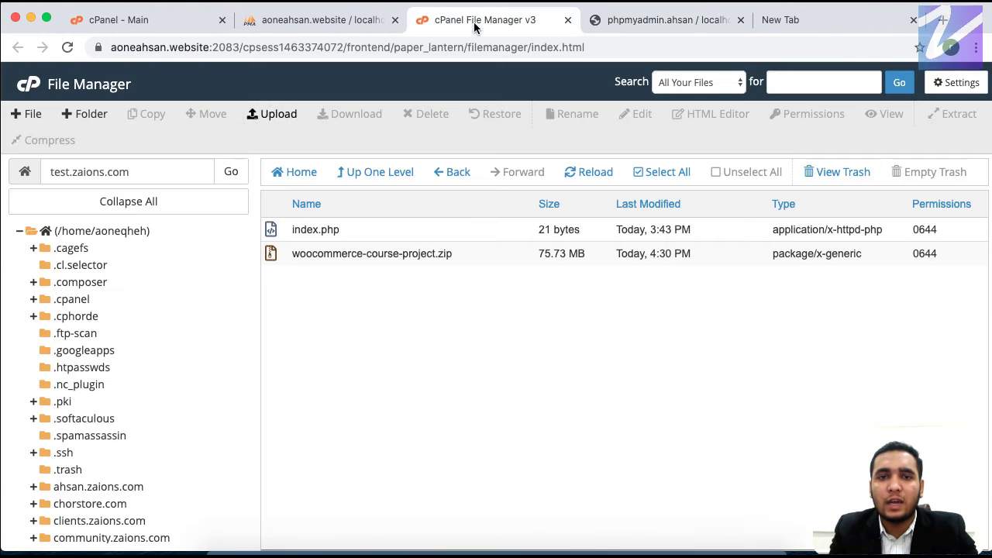
Delete index.php from the test.zaions.com folder and select woocommerce-course-project.zip.
click(480, 253)
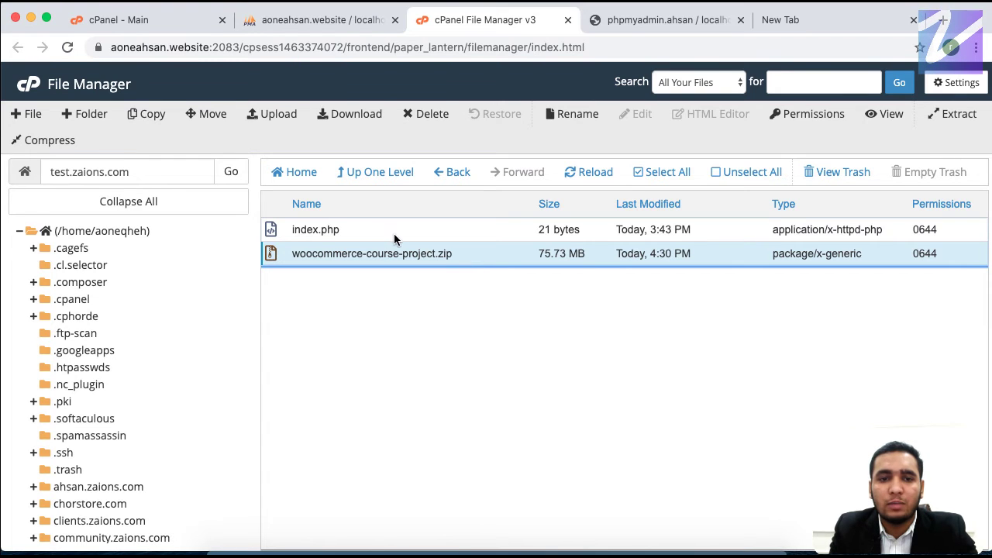
click(356, 229)
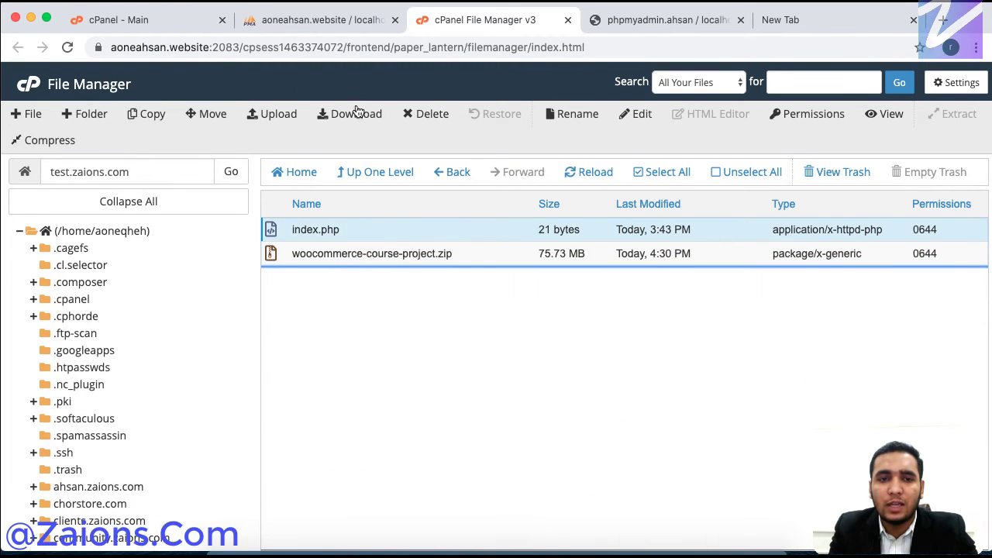
click(426, 113)
click(336, 312)
click(627, 354)
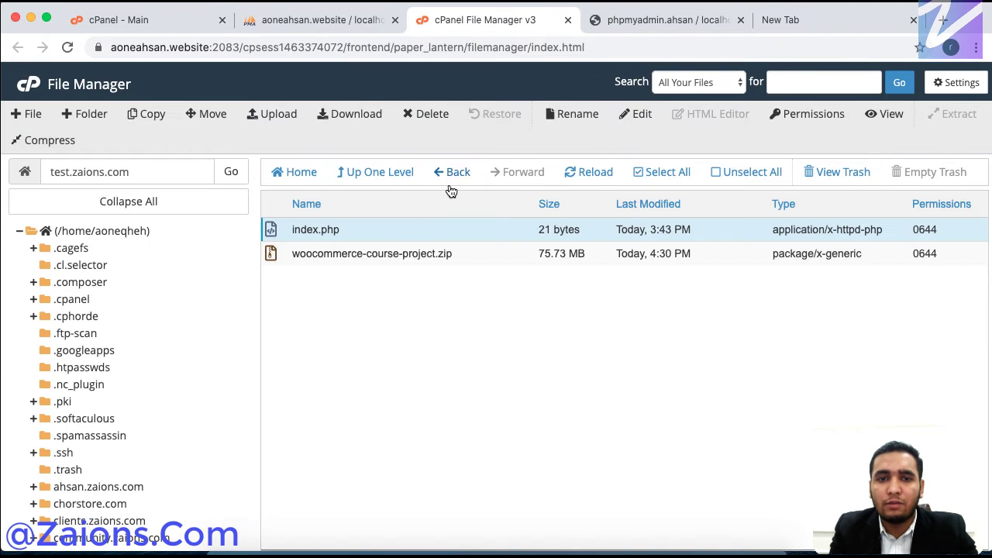
click(489, 230)
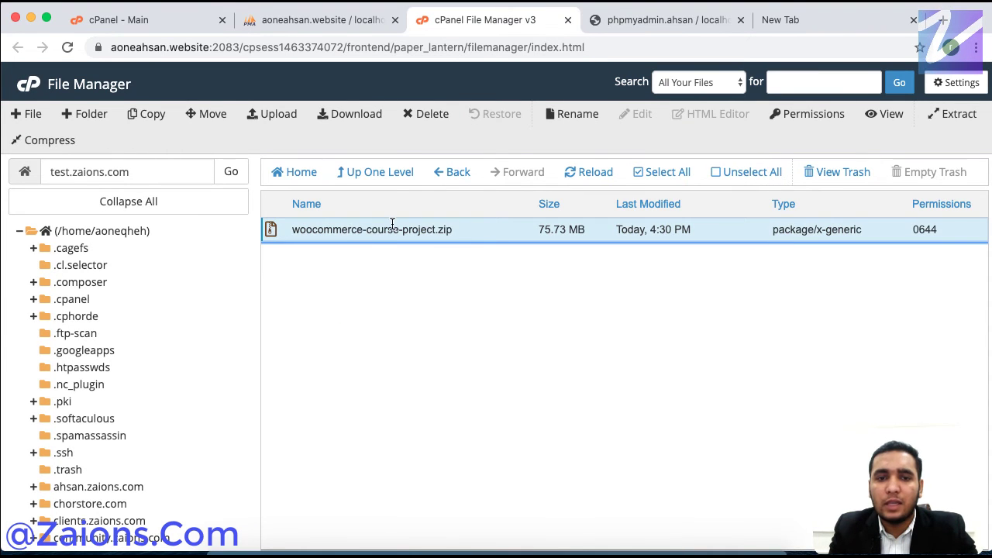
Extract woocommerce-course-project.zip into the /test.zaions.com folder and dismiss the extraction results.
right_click(486, 232)
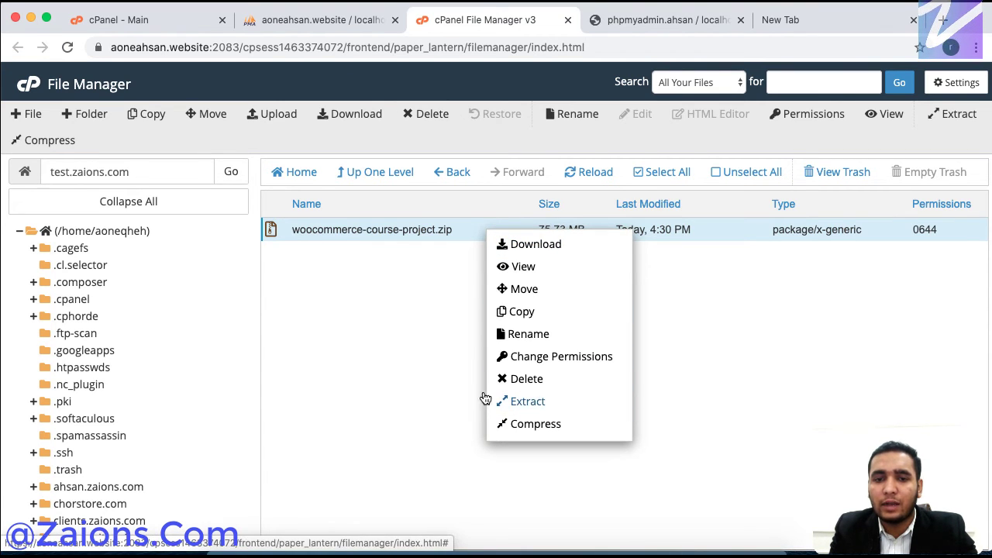
click(414, 365)
click(488, 229)
click(488, 229)
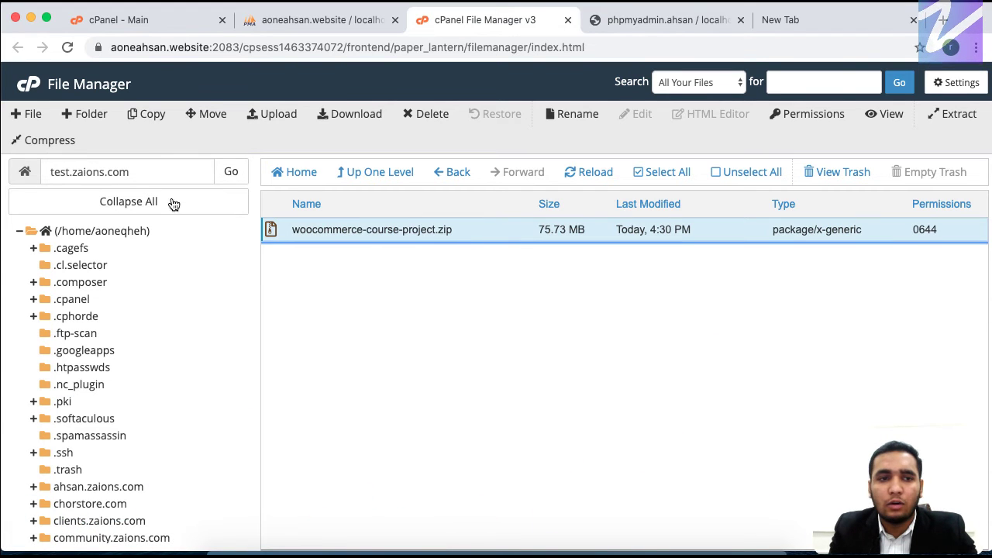
click(957, 115)
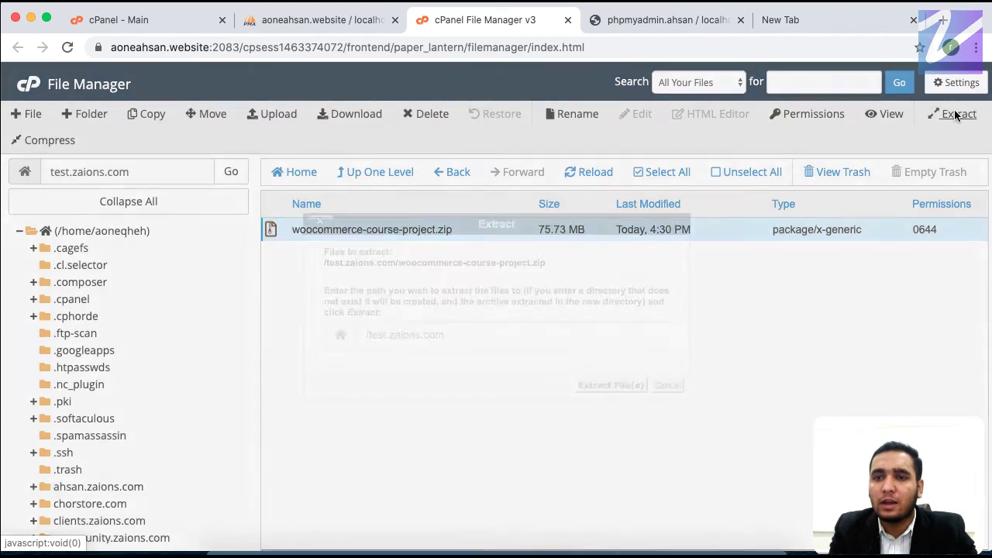
click(605, 385)
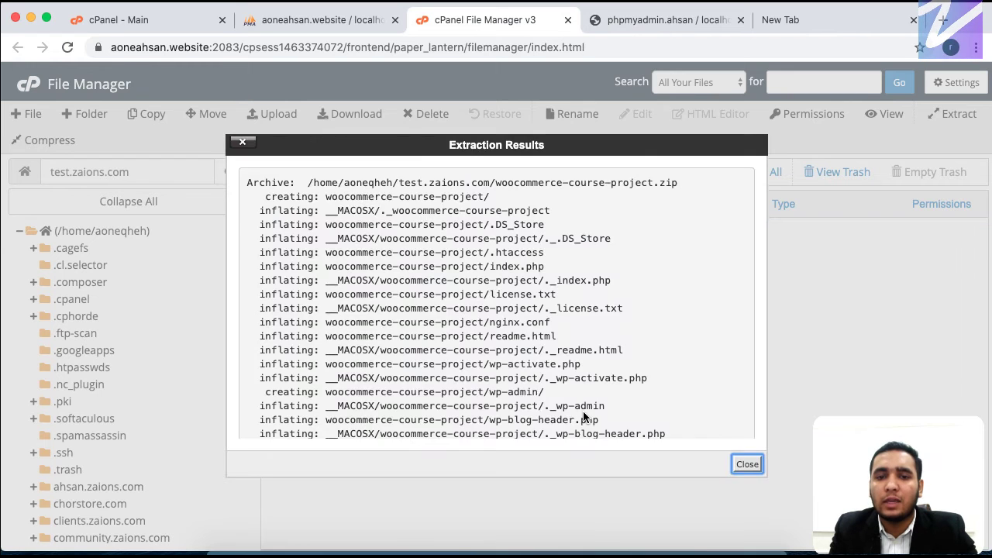
click(747, 464)
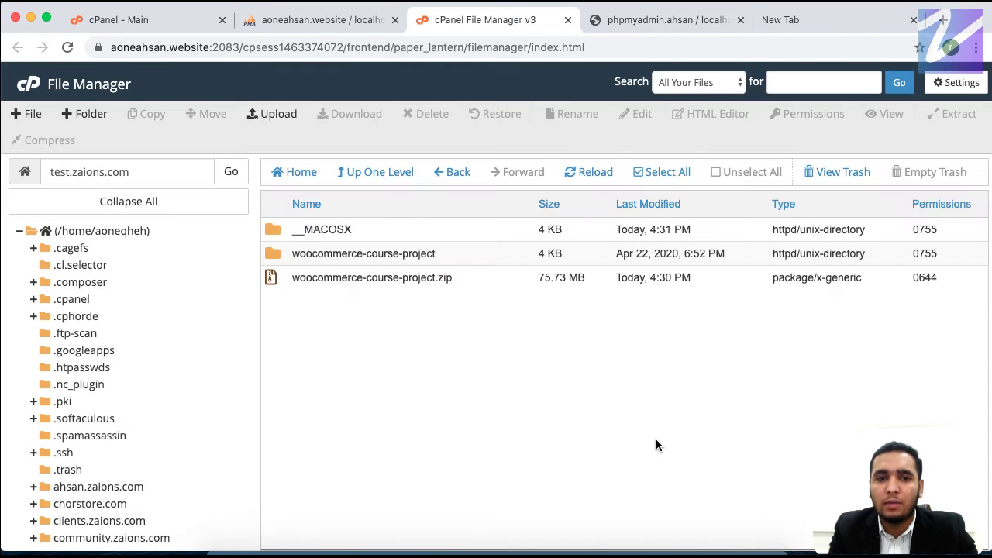
Open the extracted woocommerce-course-project folder and select all of its files and folders.
double_click(447, 253)
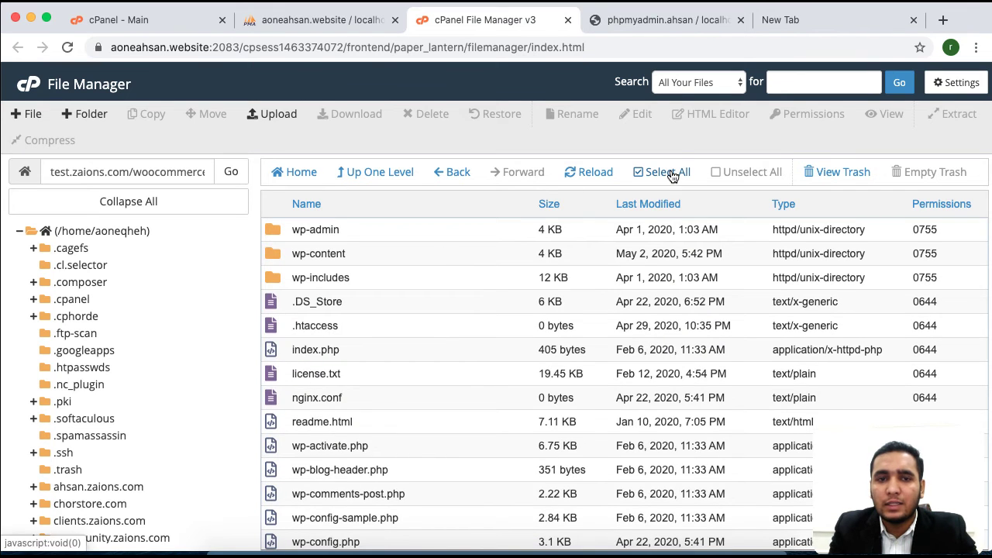
click(673, 173)
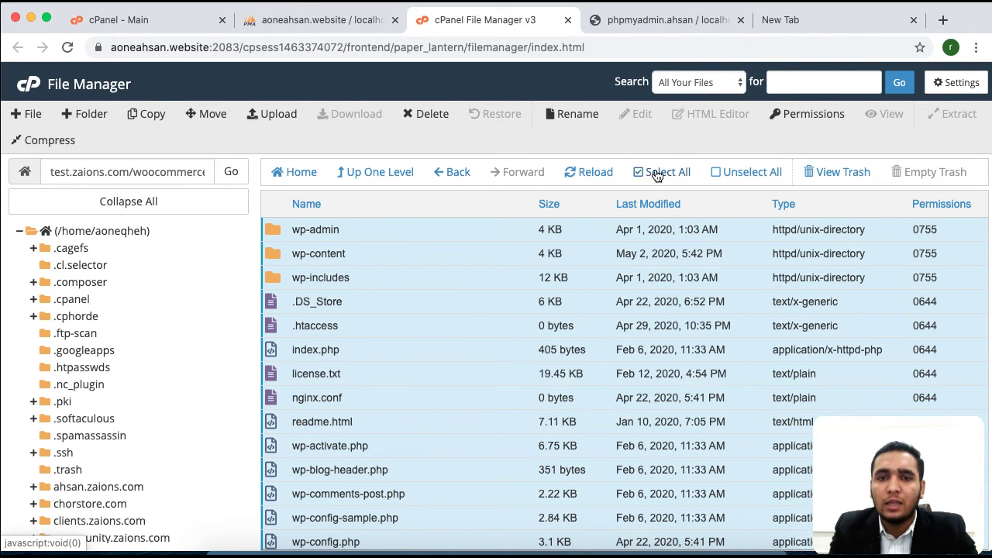
right_click(434, 281)
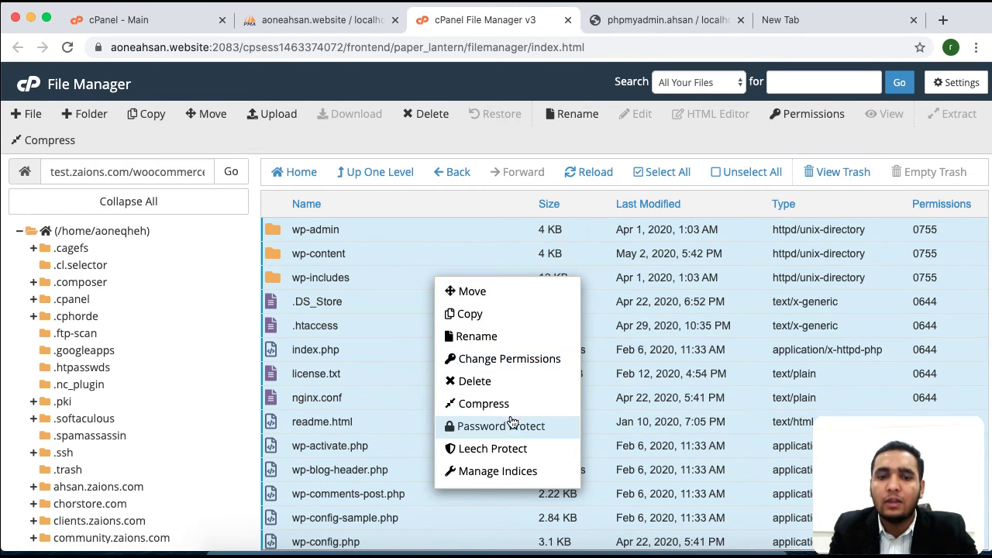
click(485, 289)
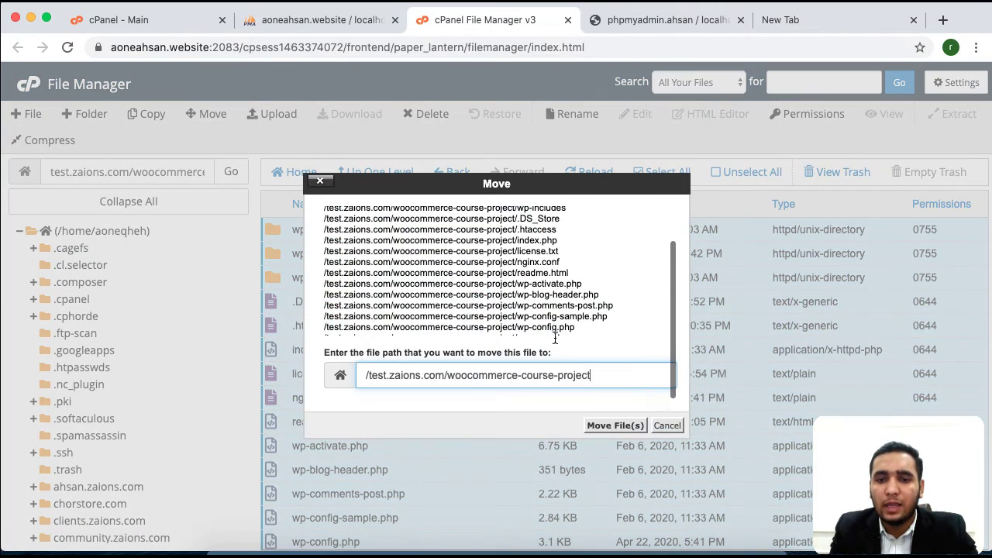
click(667, 426)
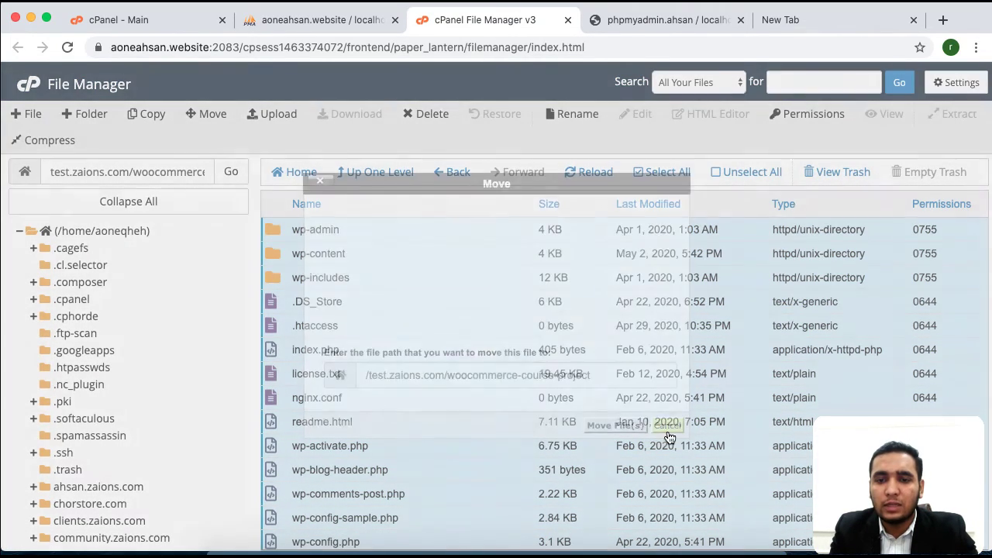
Move all the selected project files to /test.zaions.com and go up to that folder.
click(206, 114)
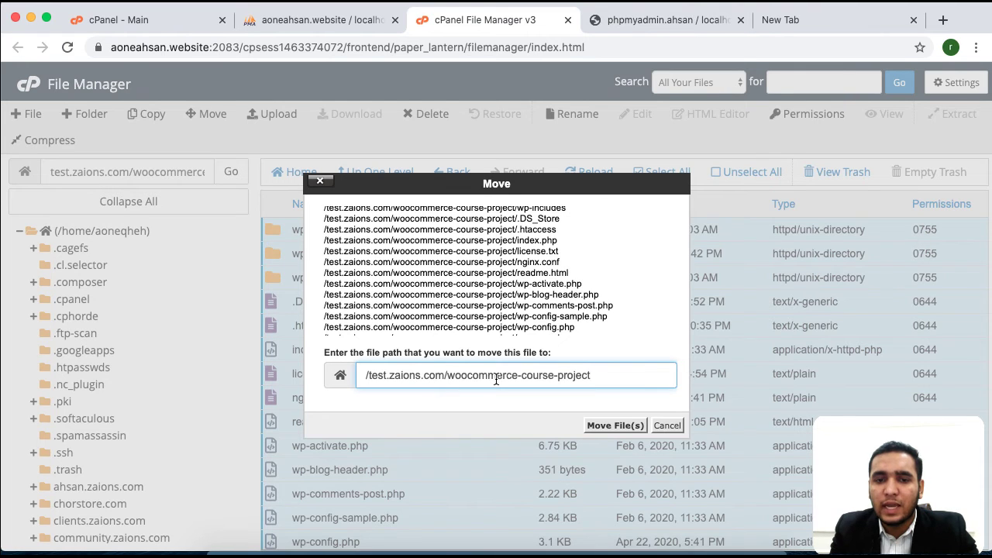
shift+click(445, 375)
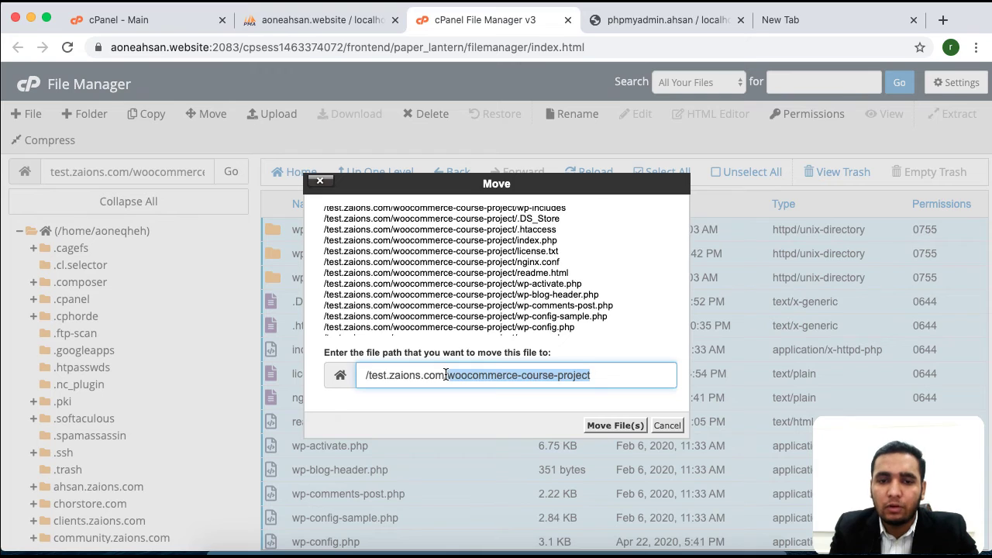
key(BackSpace)
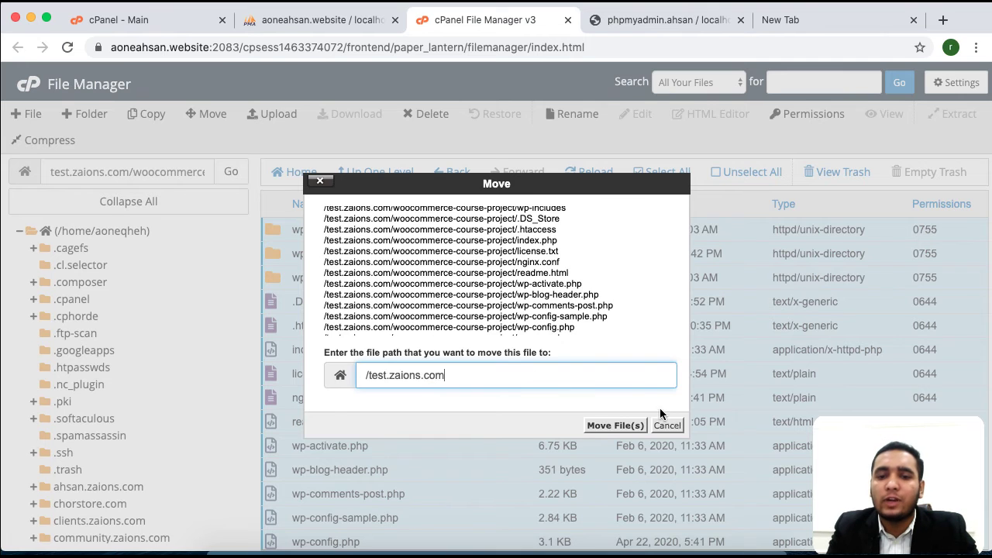
click(609, 425)
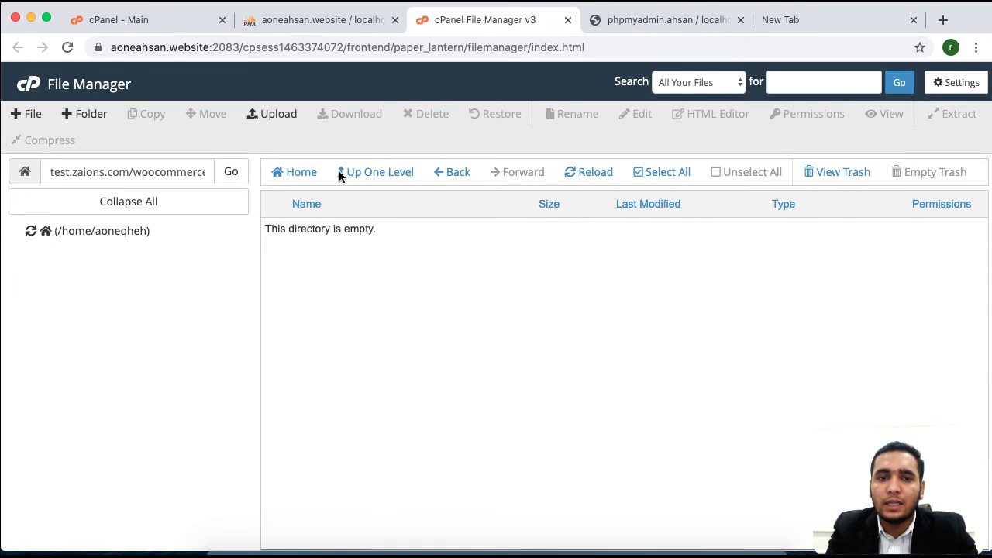
click(372, 172)
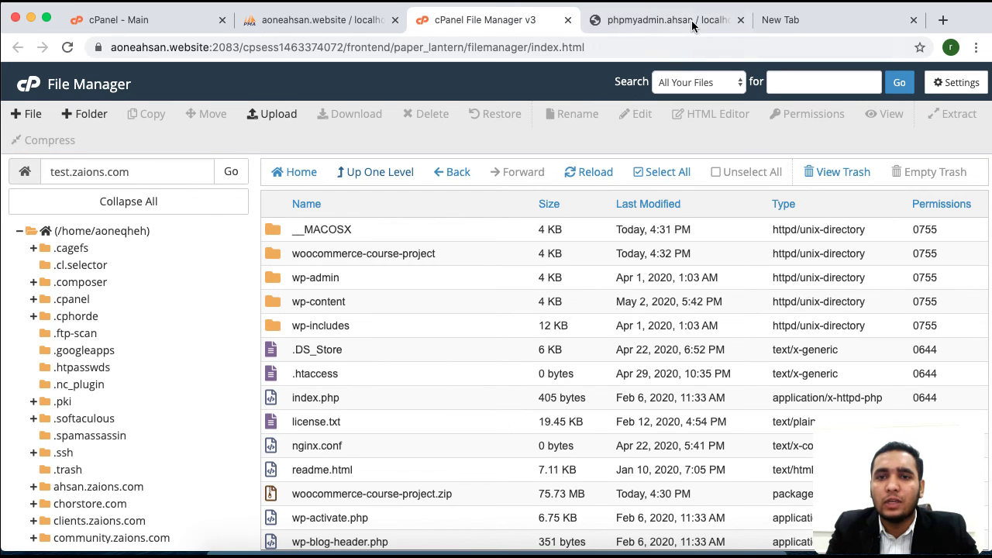
Open the .htaccess file of the test.zaions.com folder in the code editor.
key(ctrl+Right)
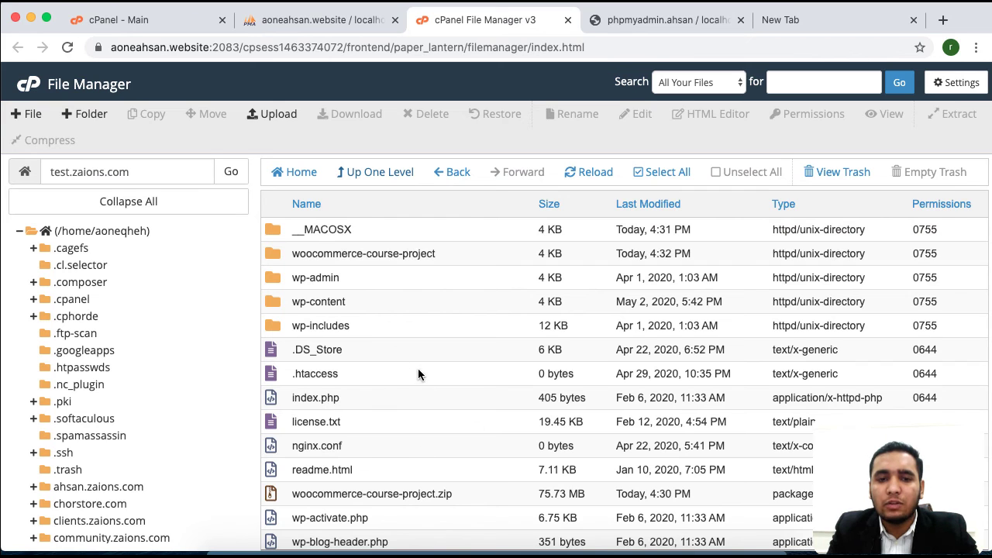
click(356, 375)
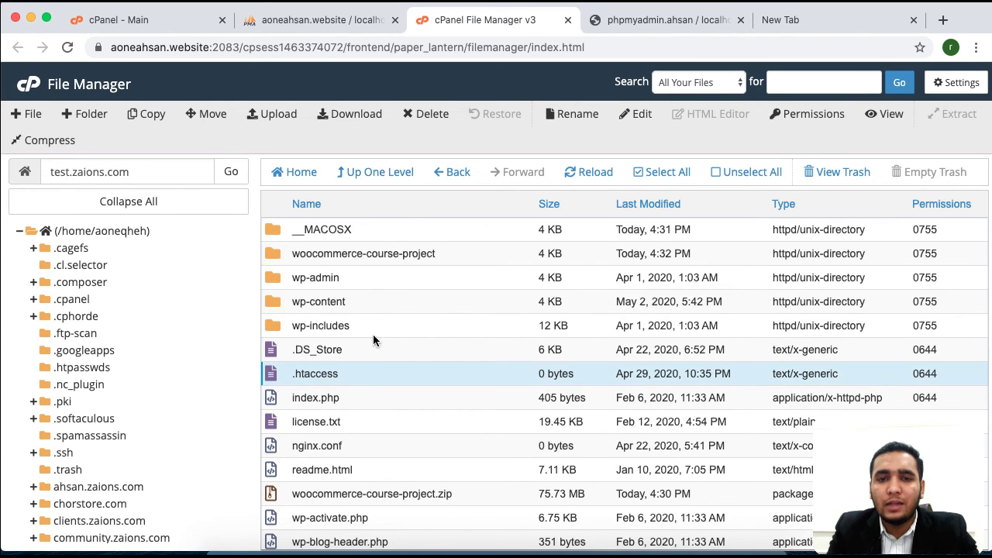
click(641, 114)
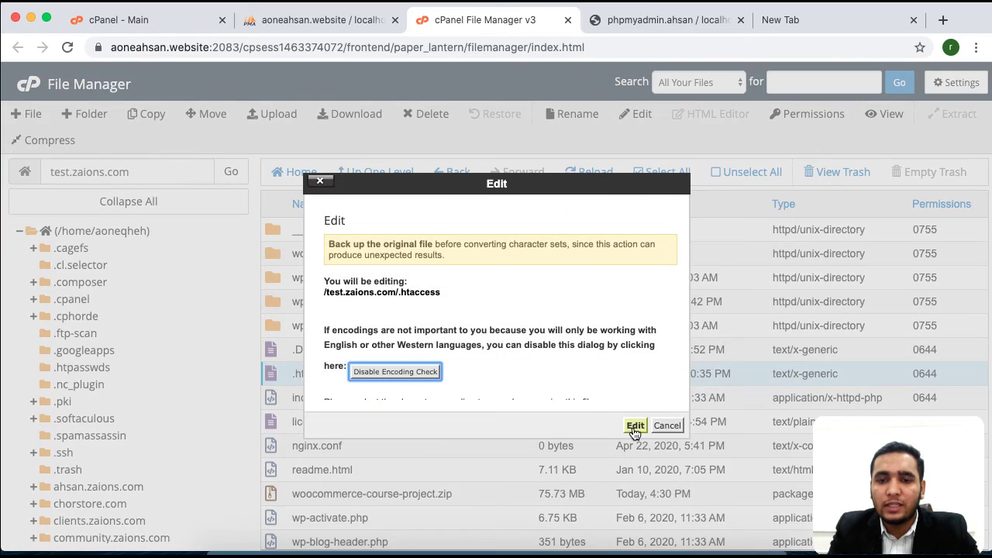
click(633, 426)
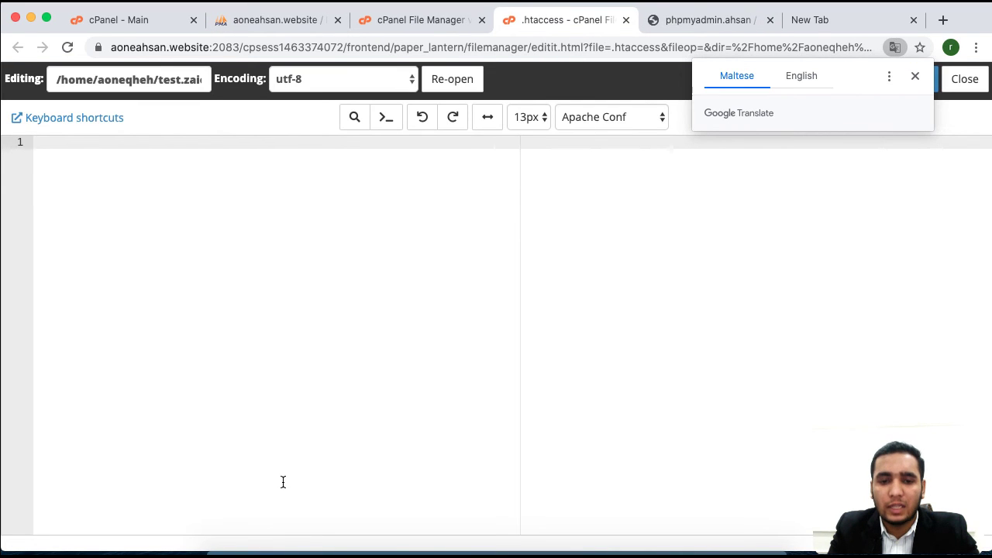
Switch to Finder, open the local woocommerce-course-project folder in WP Channel-courses and show its hidden files.
click(231, 550)
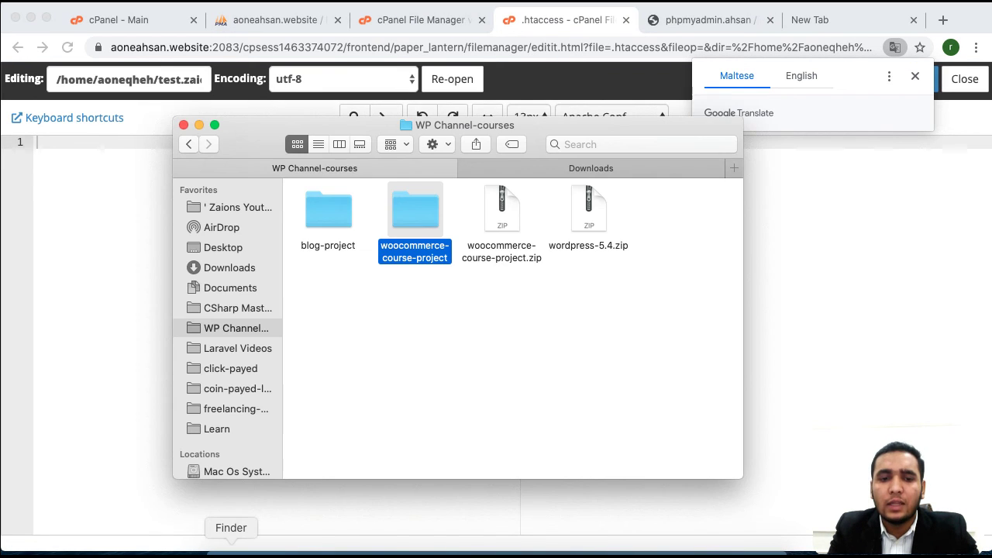
double_click(417, 210)
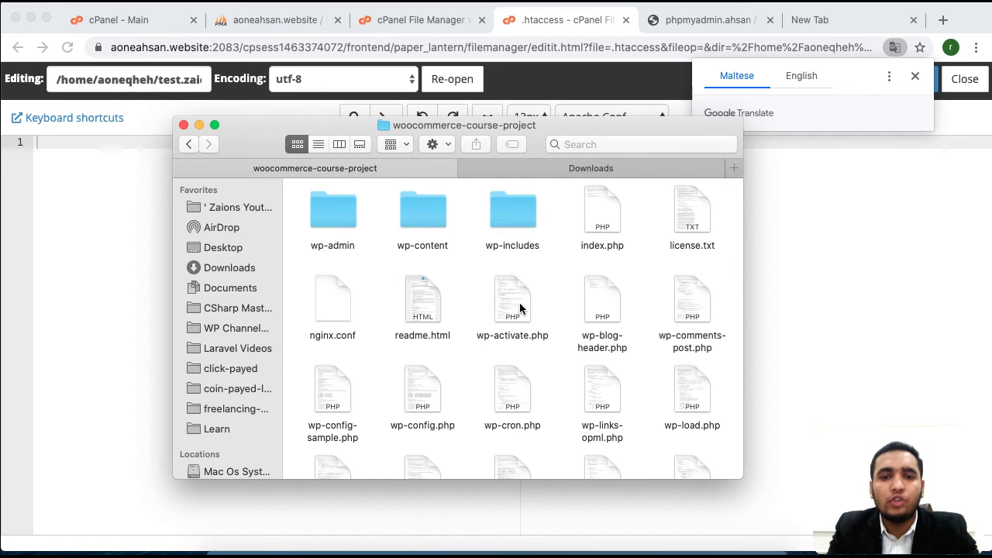
key(shift+super+period)
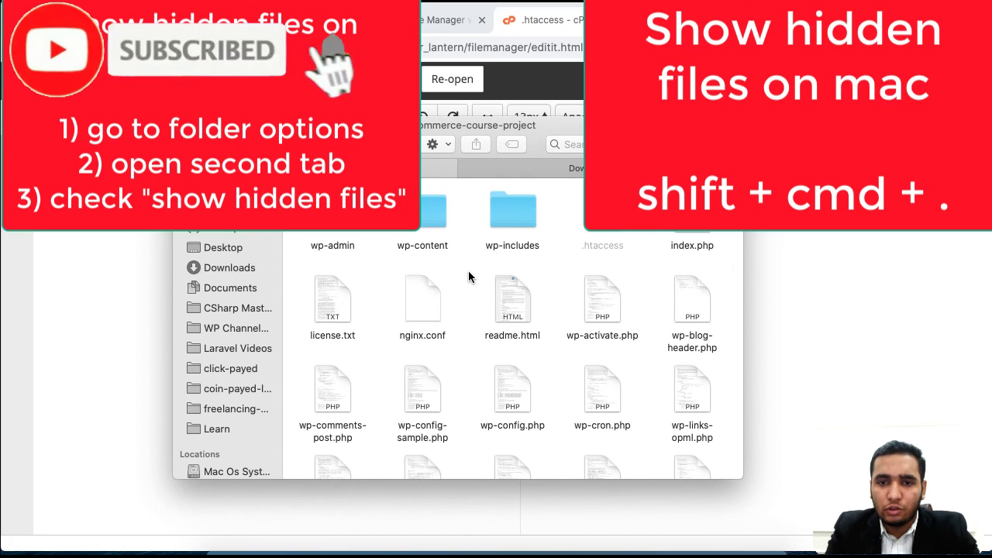